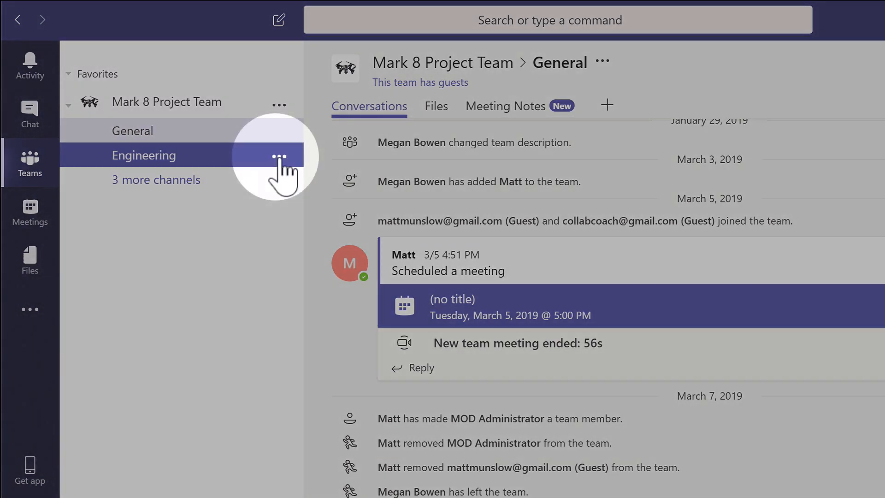
Step: Remove the Engineering channel from the favorites and favorite it again from the team's list of additional channels
{"action": "left_click", "coordinate": [278, 156]}
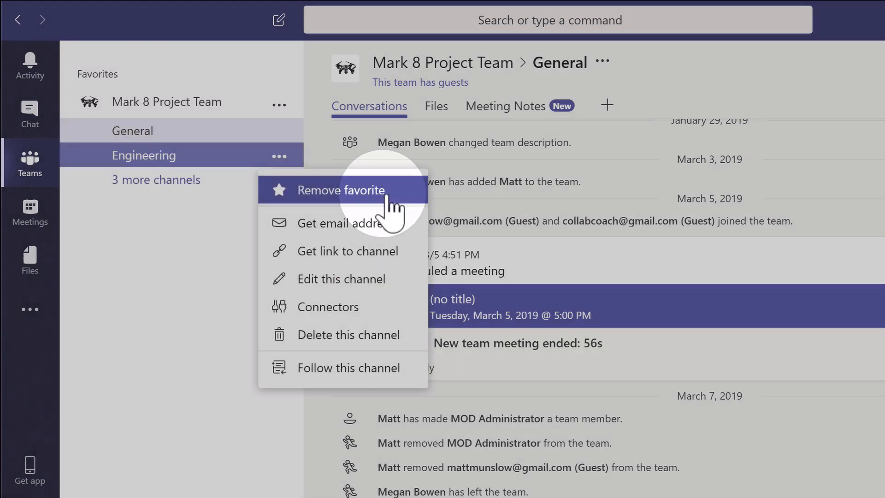
{"action": "left_click", "coordinate": [385, 193]}
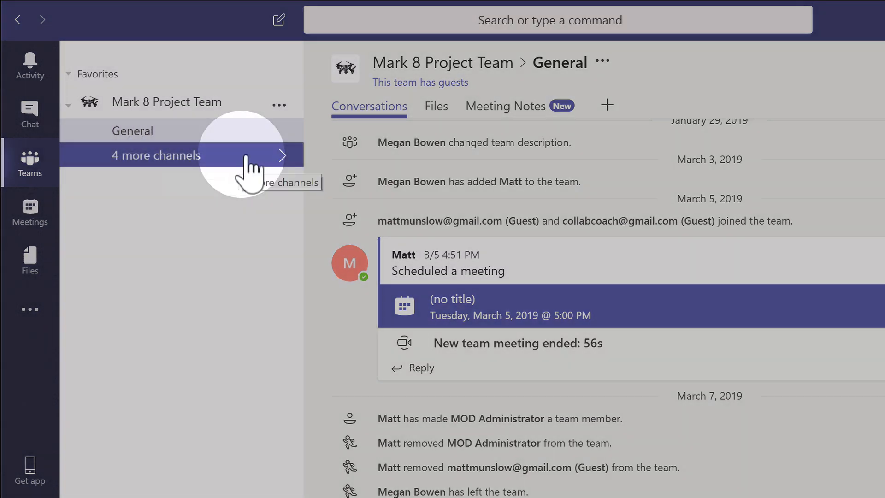
{"action": "left_click", "coordinate": [246, 156]}
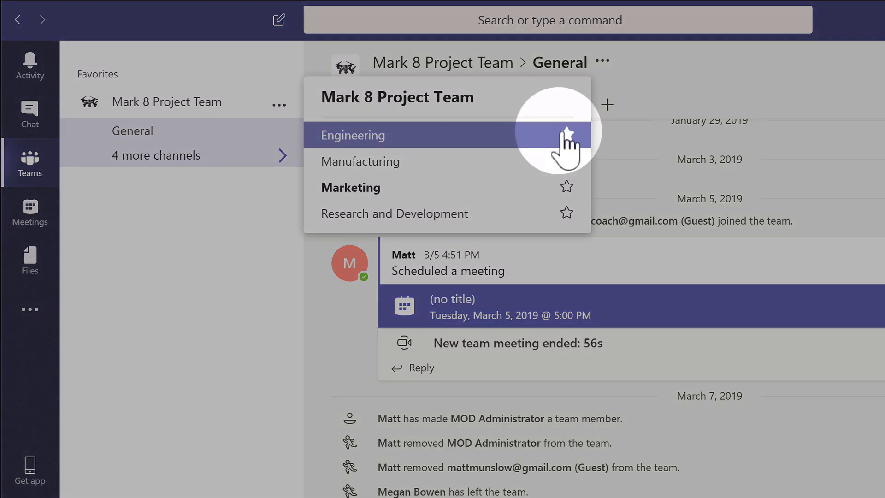
{"action": "left_click", "coordinate": [566, 135]}
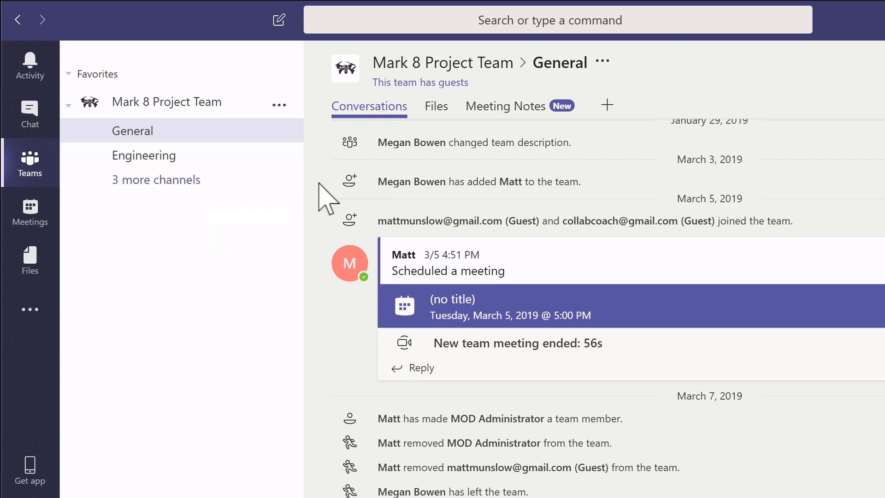
{"action": "left_click", "coordinate": [279, 185]}
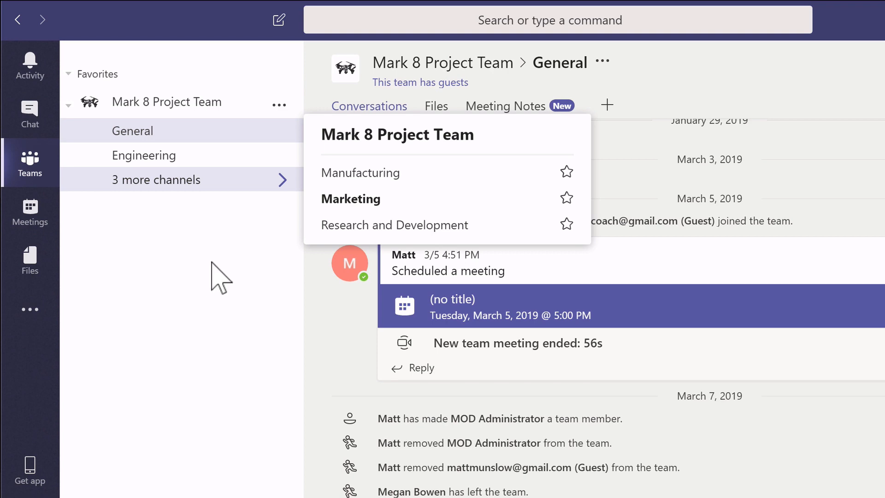
{"action": "left_click", "coordinate": [259, 193]}
Step: Open the management page of the Mark 8 Project Team and auto-favorite the Manufacturing channel for the whole team
{"action": "left_click", "coordinate": [279, 104]}
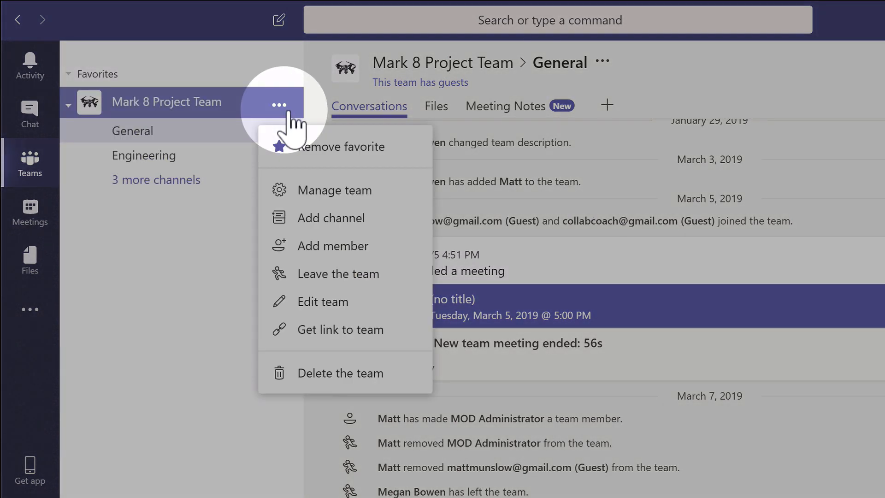
{"action": "left_click", "coordinate": [388, 193]}
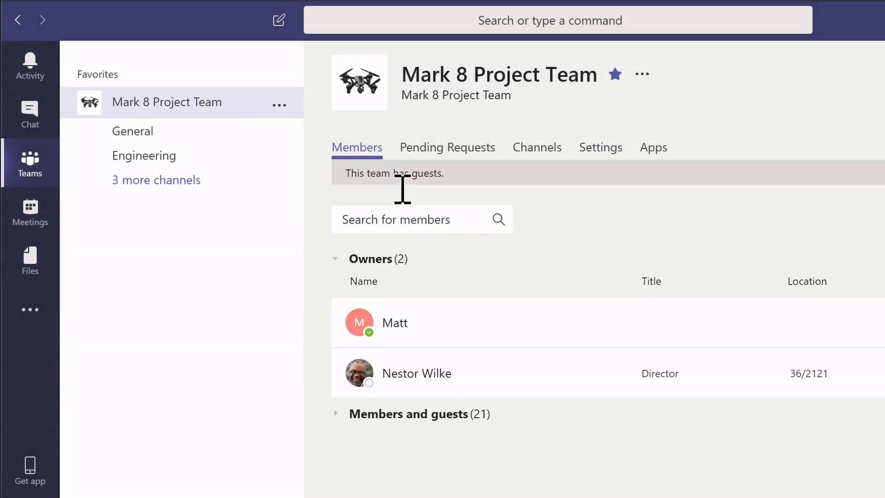
{"action": "left_click", "coordinate": [555, 150]}
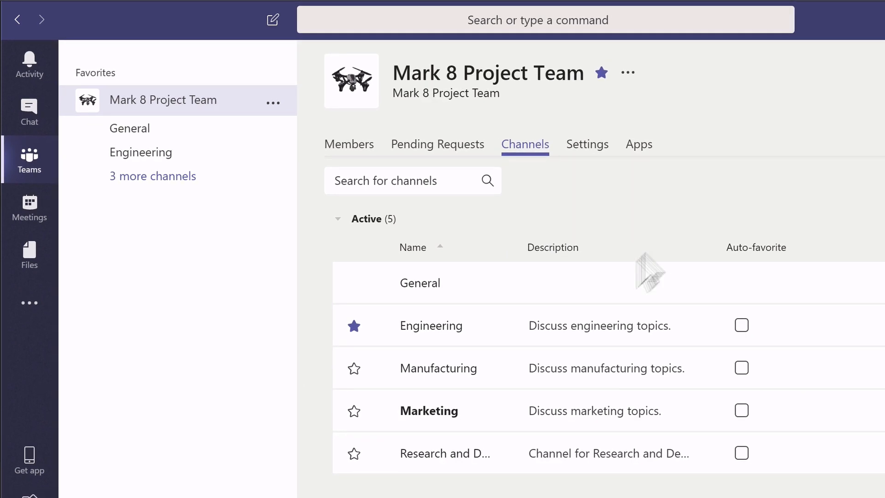
{"action": "left_click", "coordinate": [545, 458]}
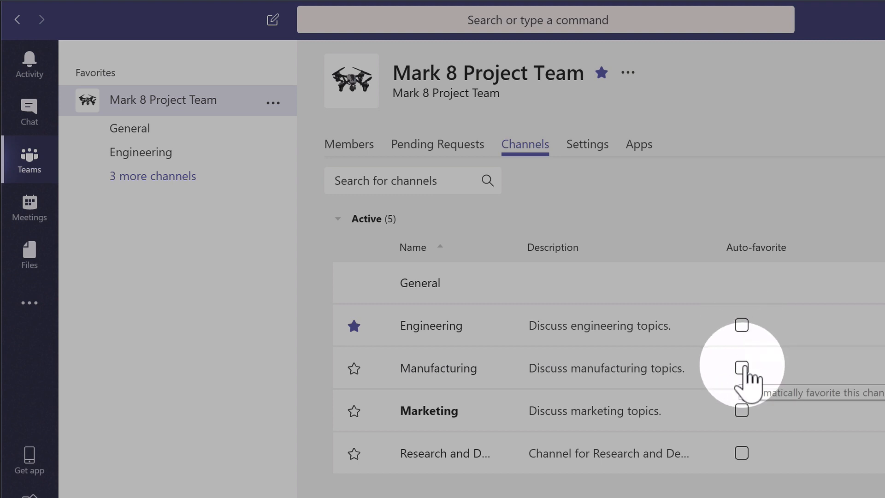
{"action": "left_click", "coordinate": [741, 367]}
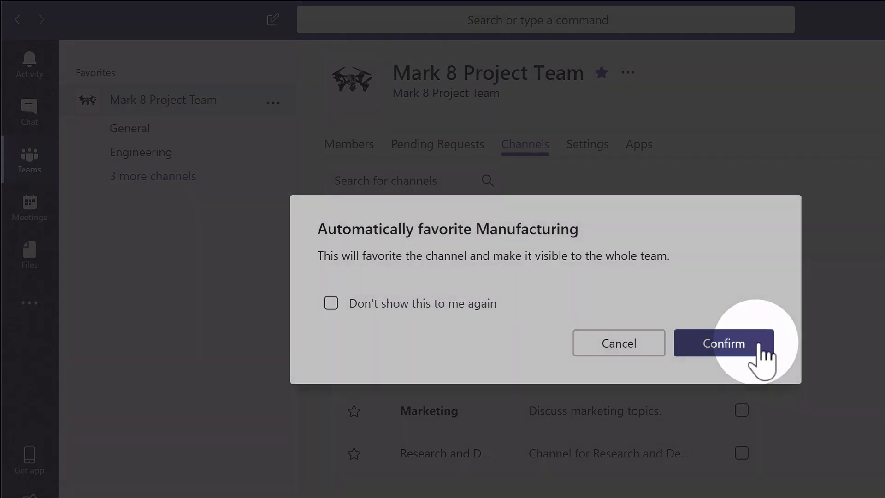
{"action": "left_click", "coordinate": [756, 348]}
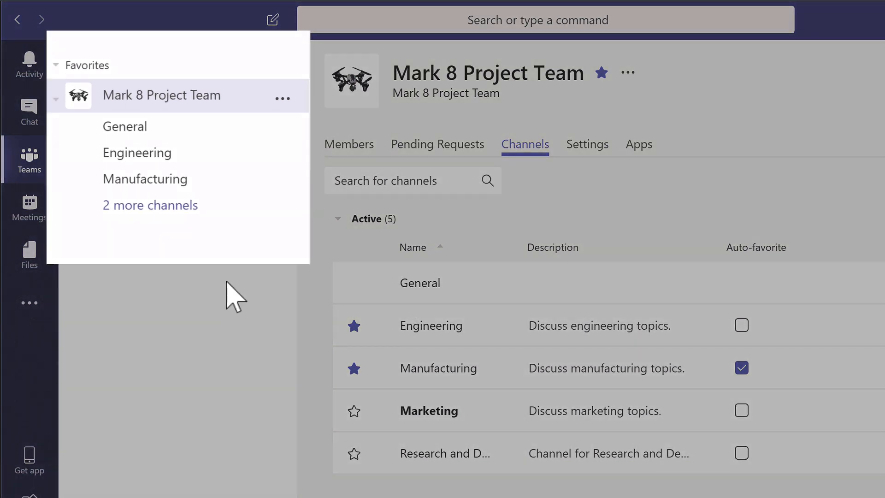
{"action": "left_click", "coordinate": [235, 181]}
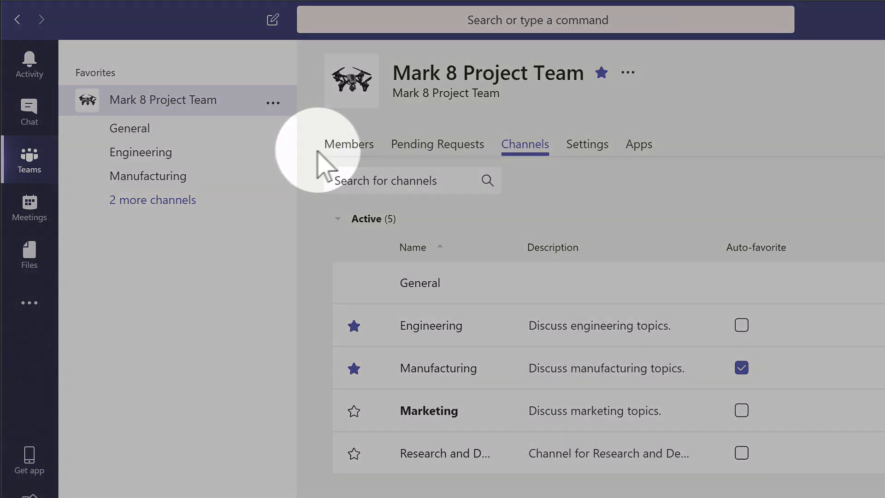
Step: Expand the team's members and guests list and remove the guest account from the team
{"action": "left_click", "coordinate": [351, 146]}
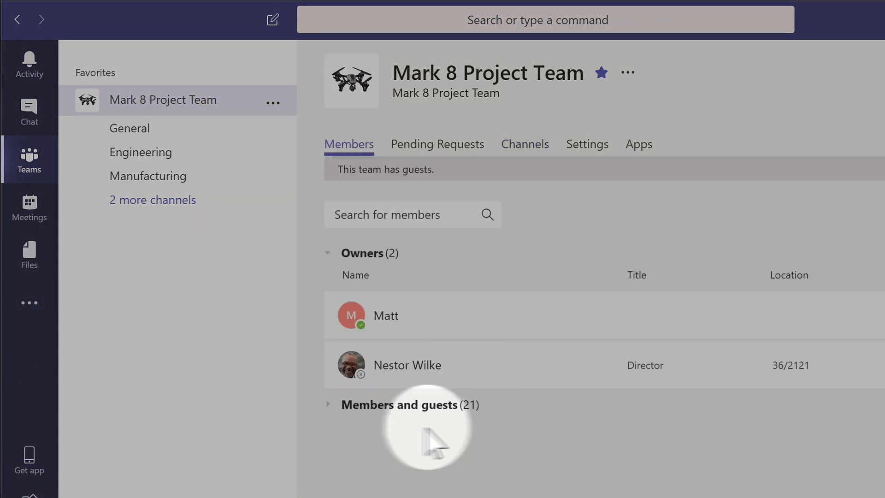
{"action": "left_click", "coordinate": [329, 404]}
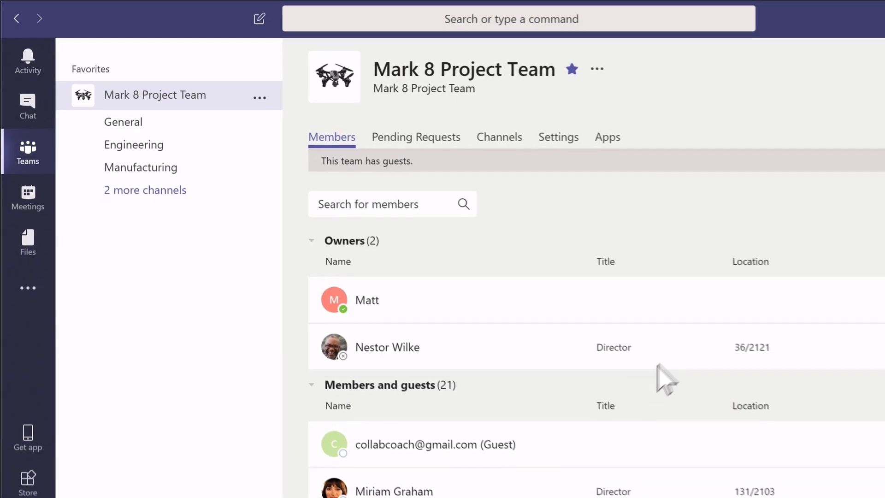
{"action": "scroll", "coordinate": [389, 316], "scroll_direction": "up", "scroll_amount": 1}
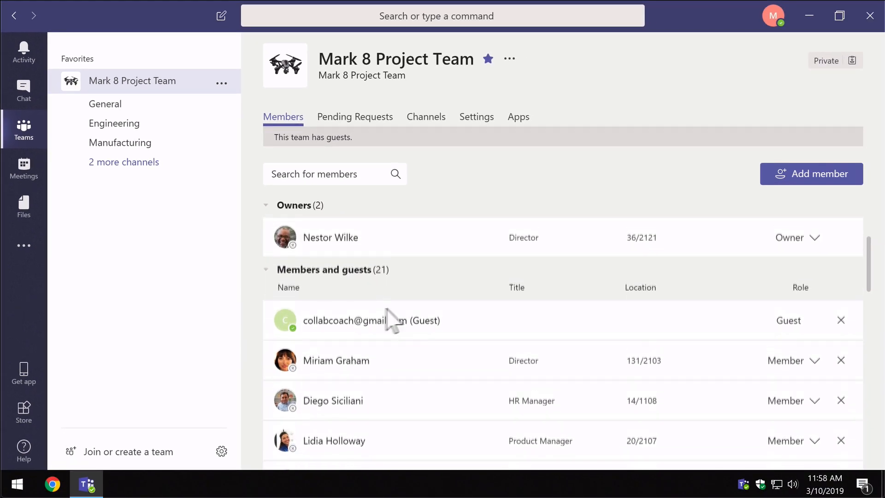
{"action": "mouse_move", "coordinate": [423, 331]}
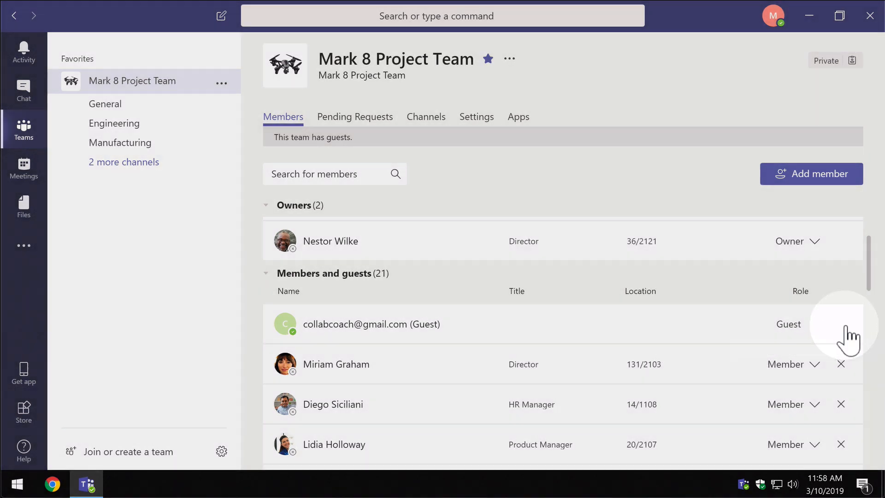
{"action": "left_click", "coordinate": [842, 324]}
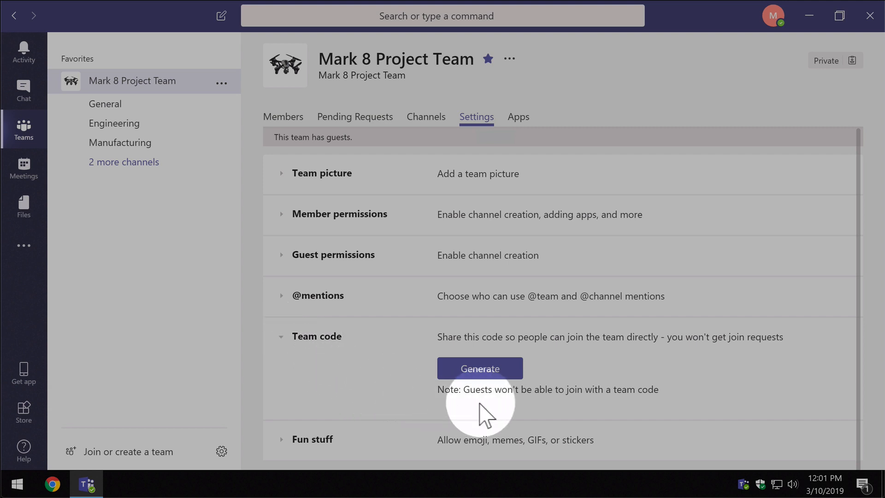
Step: Generate a join code for the Mark 8 Project Team in its settings and reset it to a new one
{"action": "left_click", "coordinate": [509, 375]}
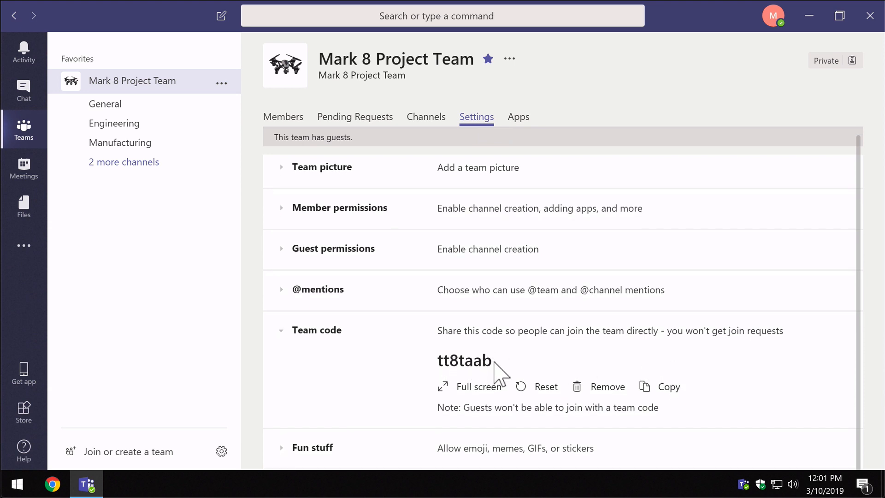
{"action": "left_click_drag", "start_coordinate": [493, 363], "coordinate": [448, 368]}
{"action": "left_click", "coordinate": [529, 364]}
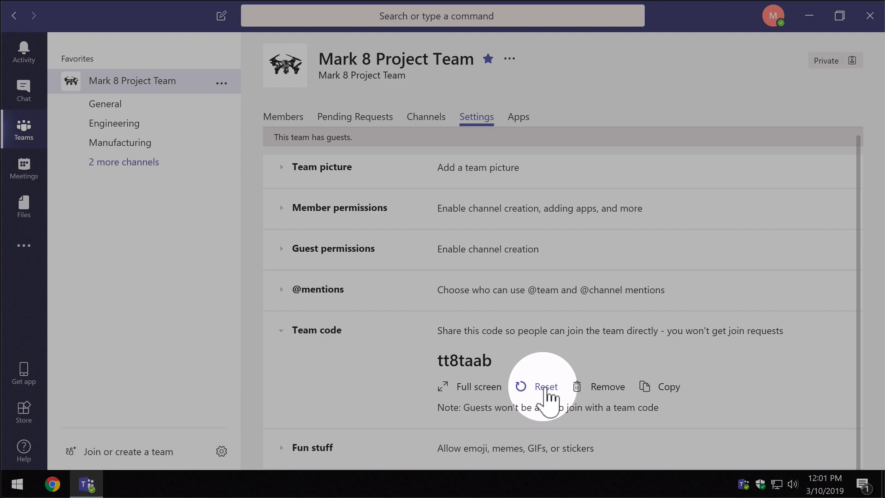
{"action": "left_click", "coordinate": [546, 390]}
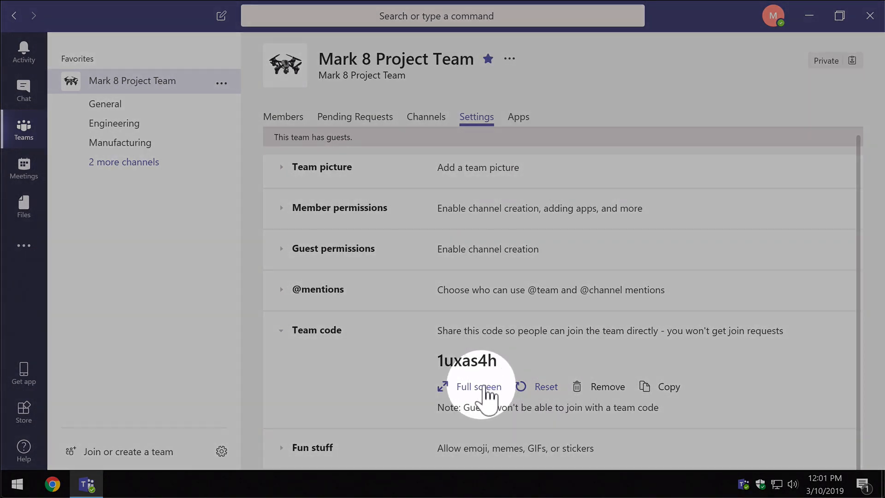
Step: Display the team code in full screen, return to the settings and copy the code to the clipboard
{"action": "left_click", "coordinate": [479, 394]}
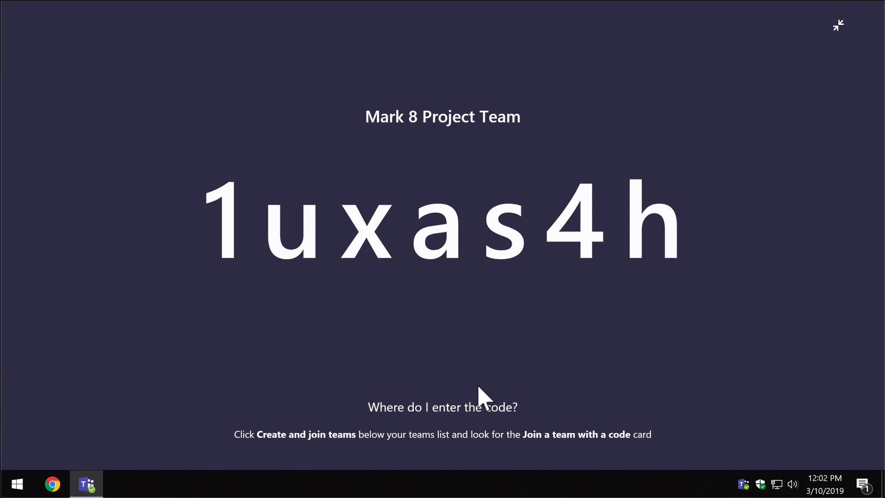
{"action": "left_click", "coordinate": [837, 26]}
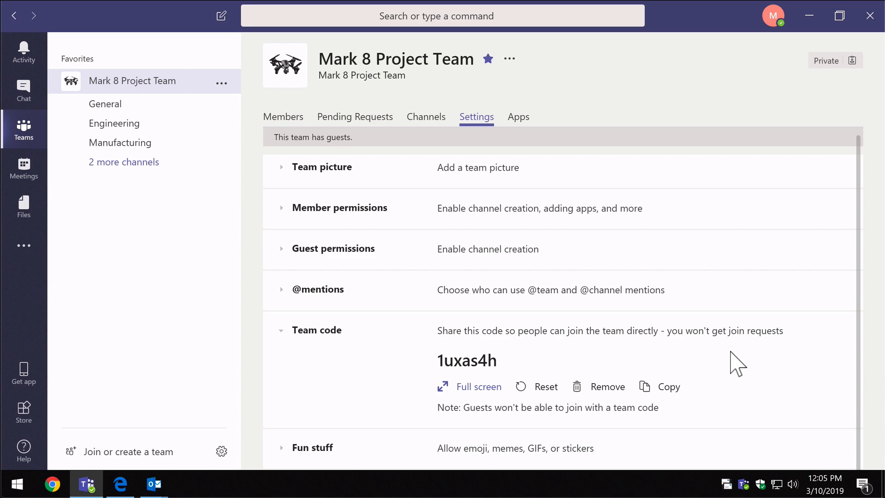
{"action": "left_click", "coordinate": [649, 389]}
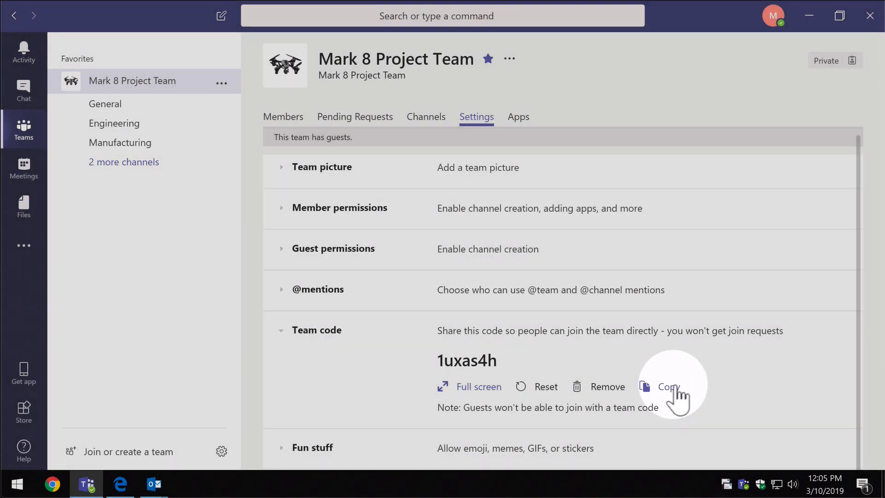
{"action": "left_click", "coordinate": [674, 389]}
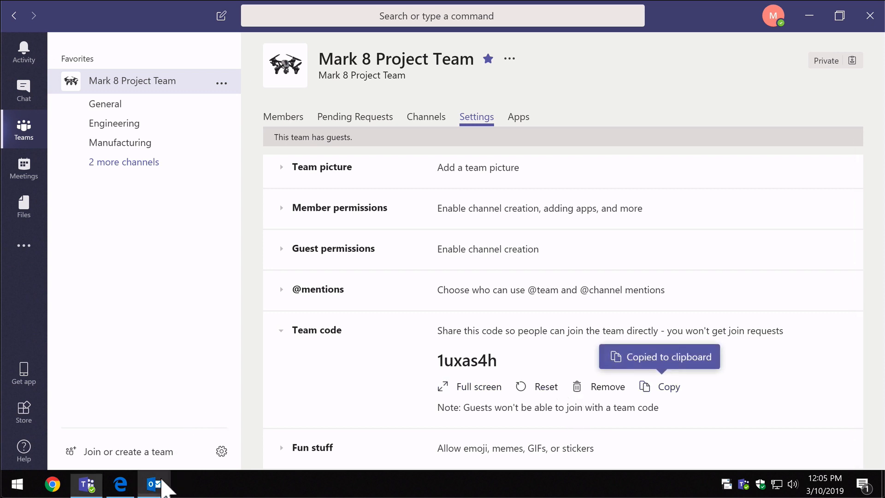
Step: Switch to the Outlook message "Please Join My Team", paste the team code into its body and send it
{"action": "mouse_move", "coordinate": [157, 484]}
{"action": "left_click", "coordinate": [216, 429]}
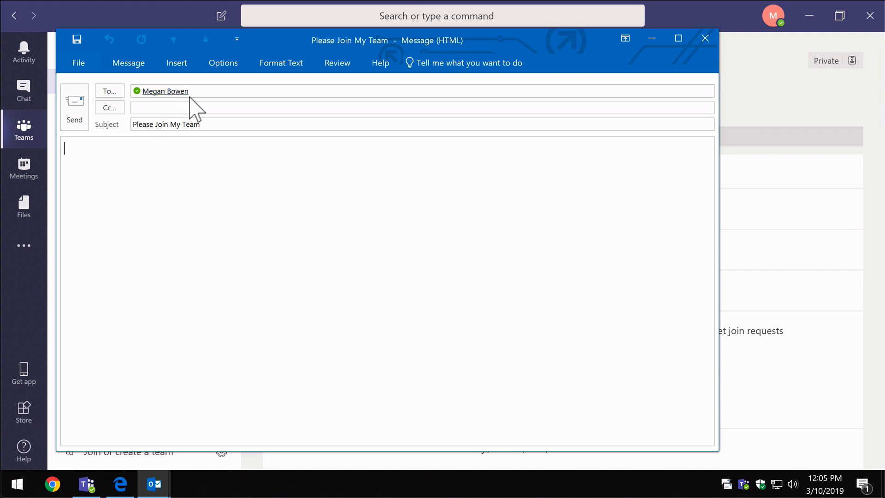
{"action": "right_click", "coordinate": [98, 161]}
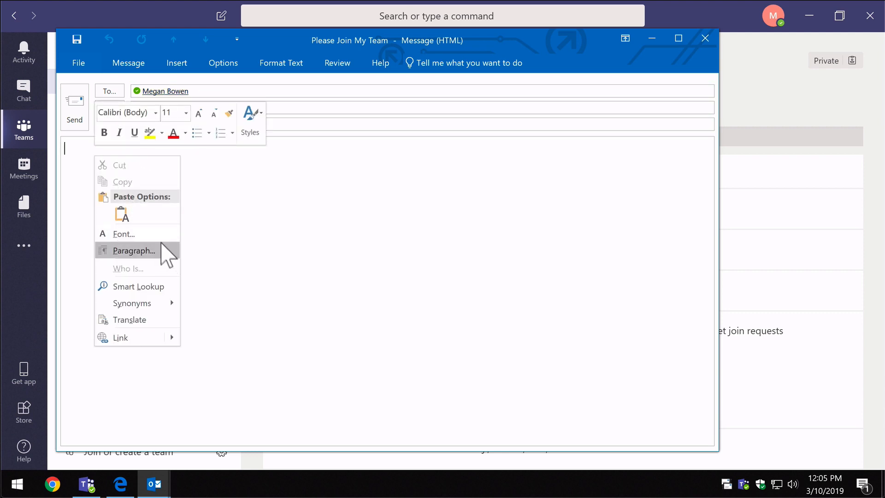
{"action": "left_click", "coordinate": [124, 225]}
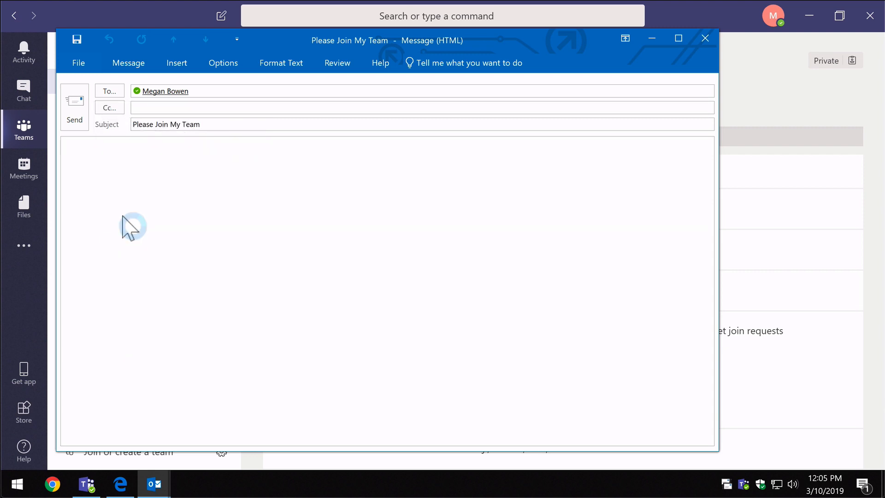
{"action": "key", "text": "ctrl+v"}
{"action": "left_click", "coordinate": [81, 119]}
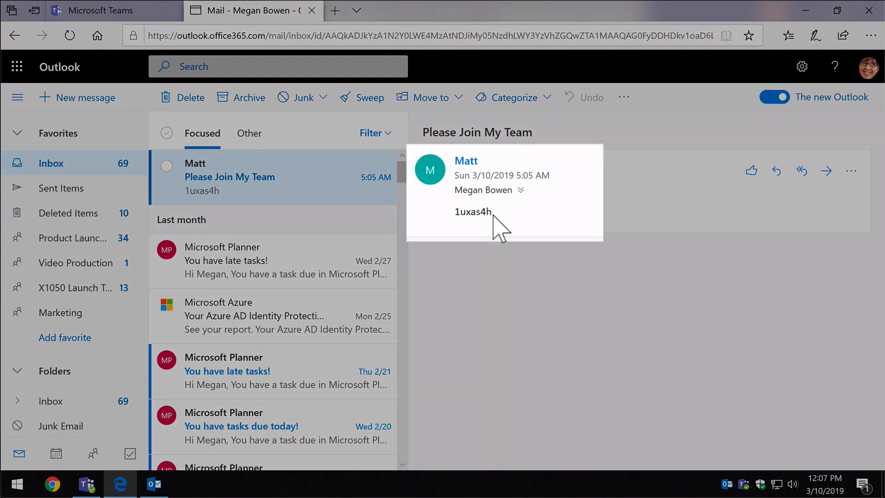
Step: Copy the team code from the received "Please Join My Team" e-mail
{"action": "left_click_drag", "start_coordinate": [492, 211], "coordinate": [458, 215]}
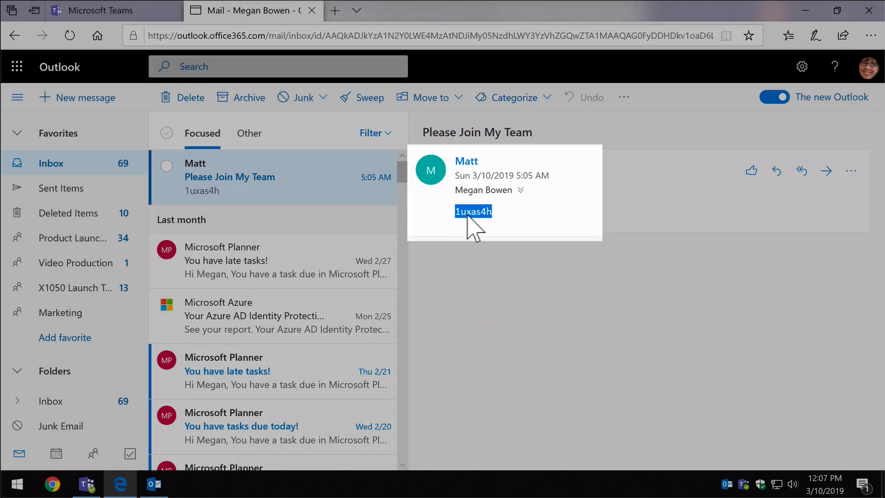
{"action": "right_click", "coordinate": [467, 216]}
{"action": "left_click", "coordinate": [481, 224]}
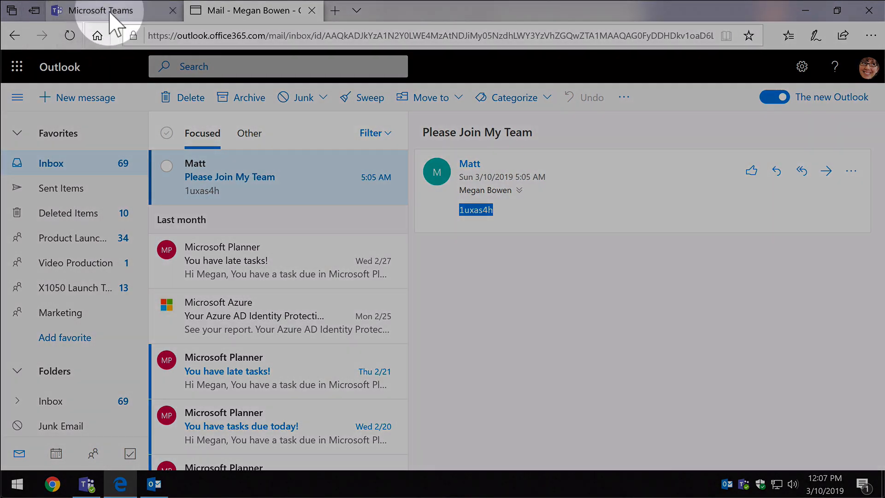
Step: Switch to Microsoft Teams in the browser and join the Mark 8 Project Team by pasting the copied team code
{"action": "left_click", "coordinate": [111, 15]}
{"action": "left_click", "coordinate": [221, 134]}
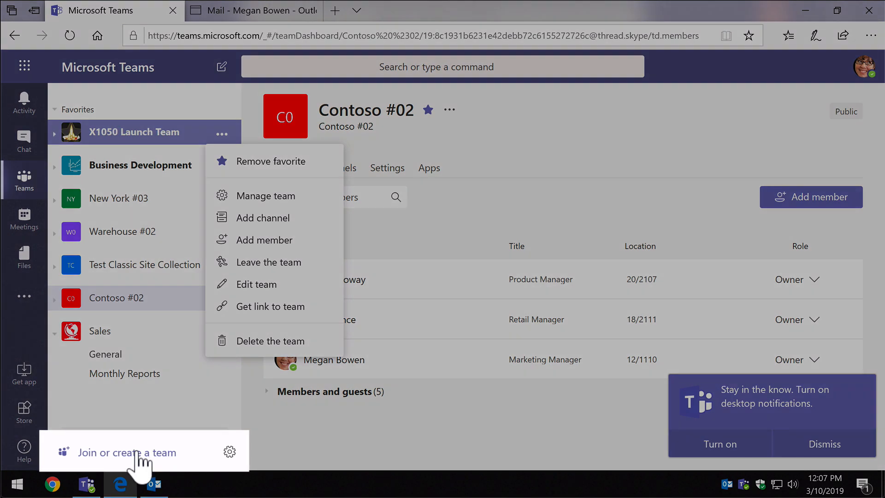
{"action": "left_click", "coordinate": [139, 454]}
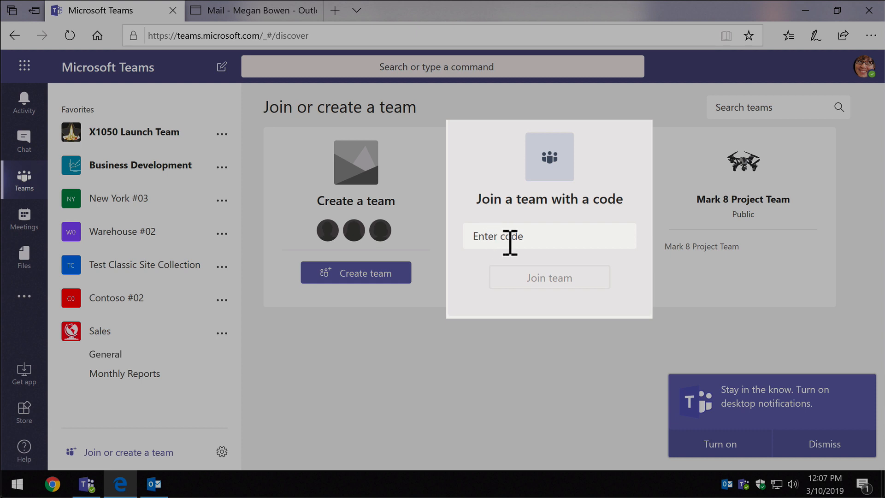
{"action": "left_click", "coordinate": [509, 241]}
{"action": "right_click", "coordinate": [510, 244]}
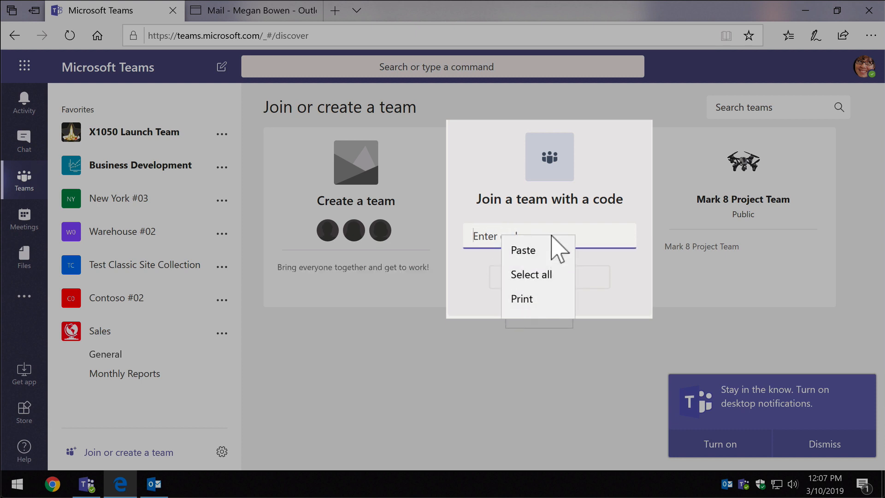
{"action": "left_click", "coordinate": [534, 250]}
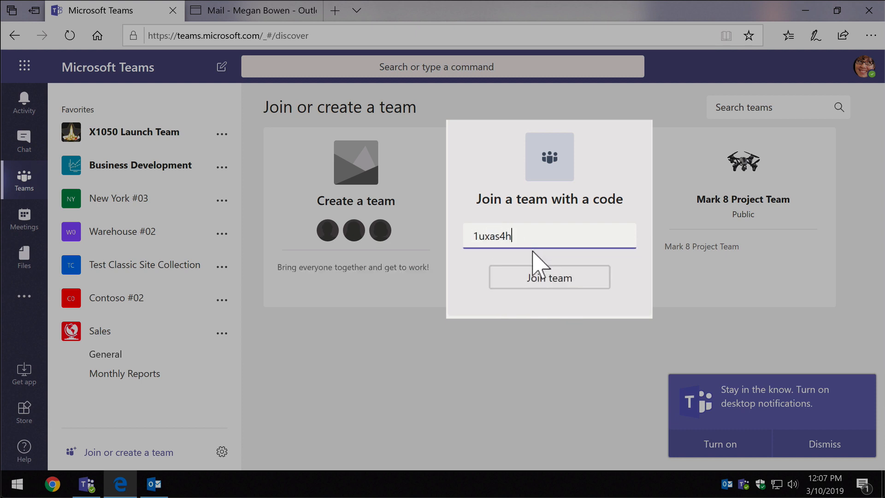
{"action": "left_click", "coordinate": [555, 278]}
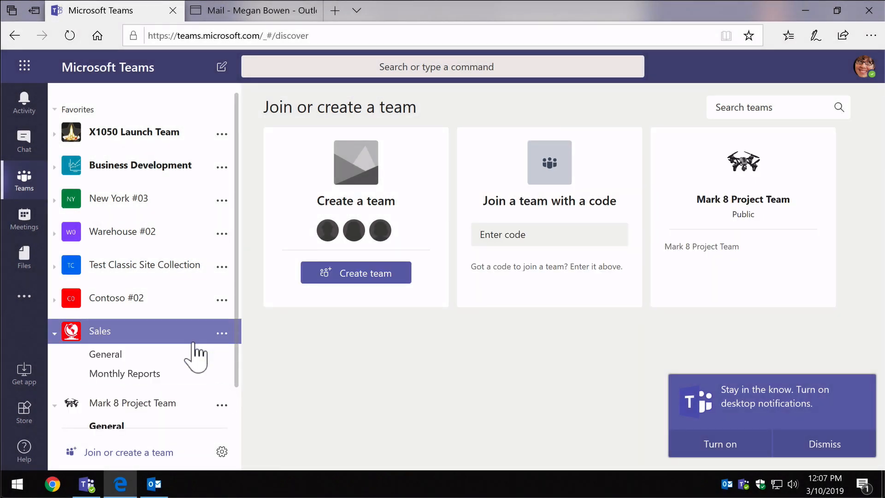
{"action": "scroll", "coordinate": [188, 342], "scroll_direction": "down", "scroll_amount": 2}
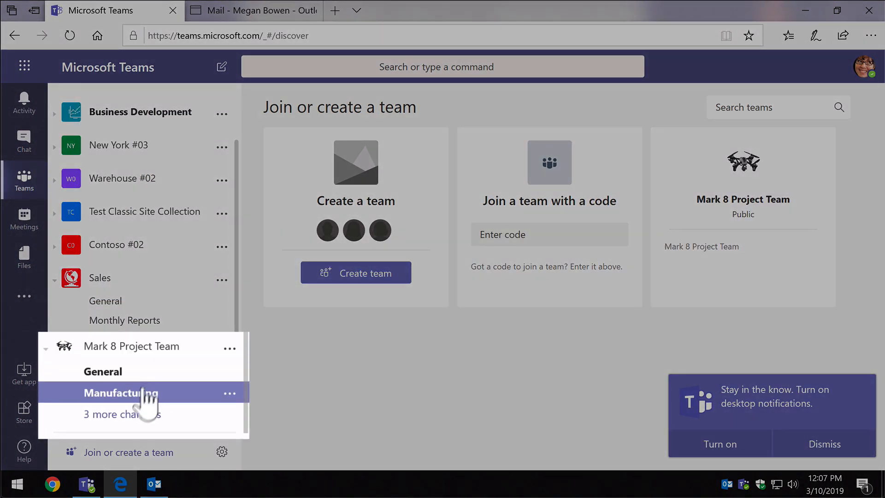